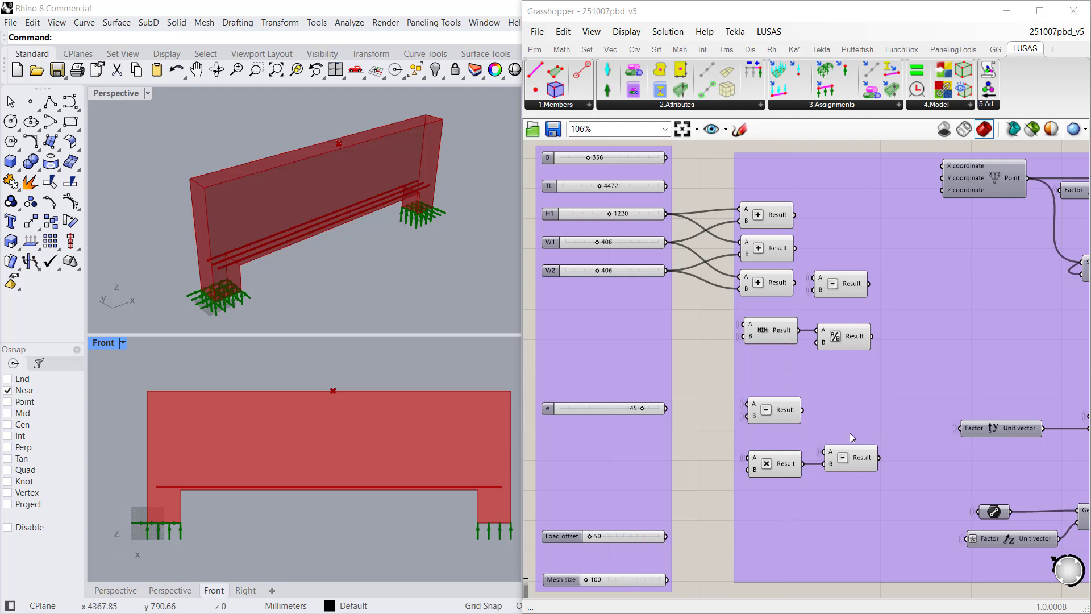
Step: Look over the parametric geometry components, from the dimension calculations to the deep beam extrusion and rebar curves
{"action": "right_click_drag", "start_coordinate": [913, 367], "coordinate": [831, 363]}
{"action": "right_click_drag", "start_coordinate": [975, 361], "coordinate": [836, 352]}
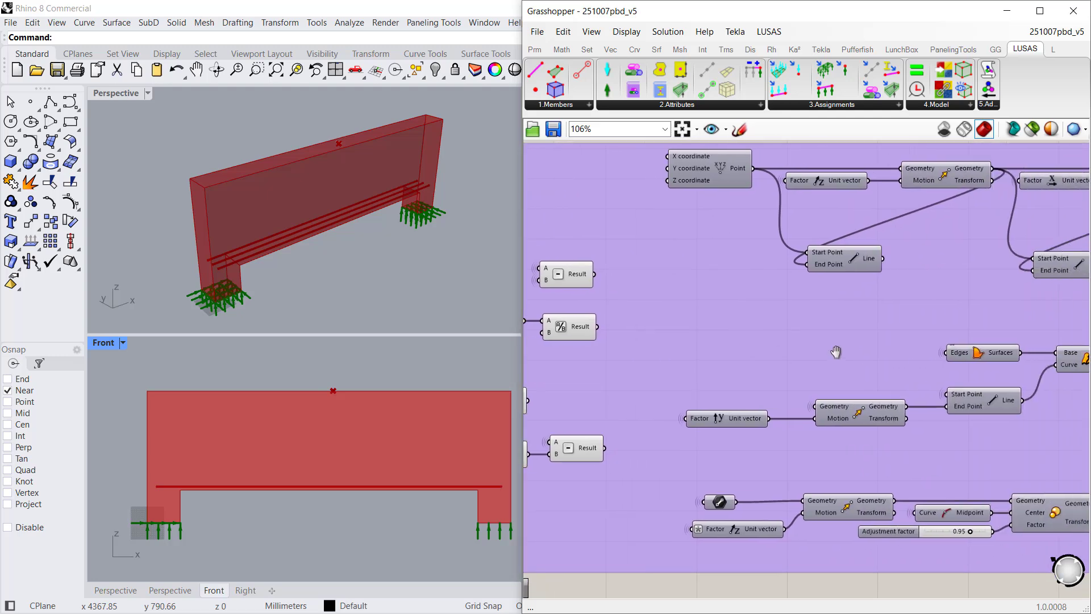
{"action": "scroll", "coordinate": [800, 328], "scroll_direction": "down", "scroll_amount": 3}
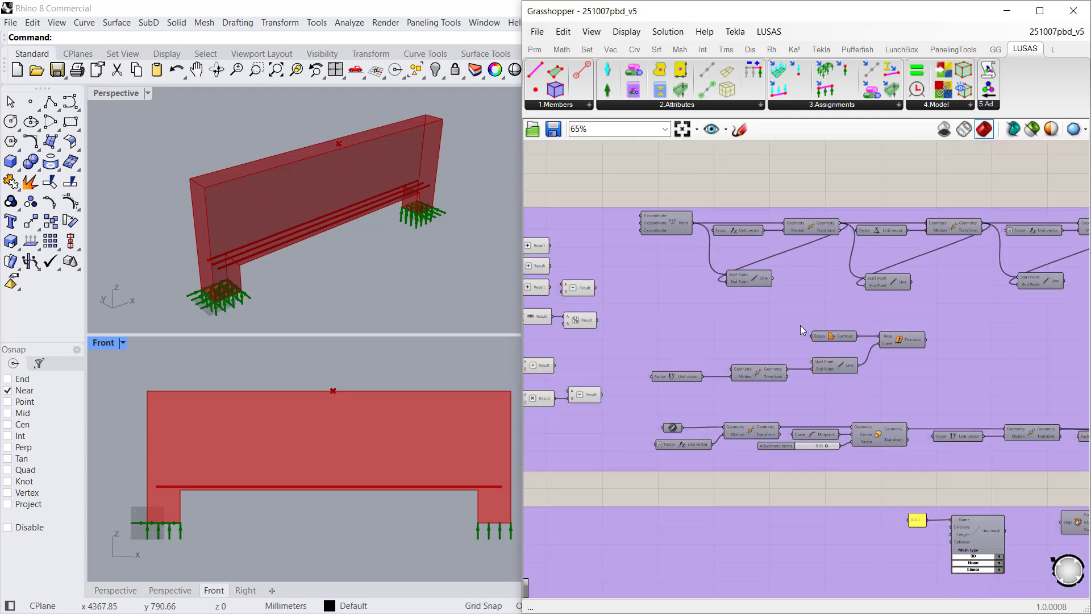
{"action": "right_click_drag", "start_coordinate": [725, 394], "coordinate": [815, 320]}
{"action": "right_click_drag", "start_coordinate": [763, 390], "coordinate": [797, 298]}
{"action": "right_click_drag", "start_coordinate": [792, 364], "coordinate": [810, 274]}
{"action": "right_click_drag", "start_coordinate": [837, 349], "coordinate": [655, 345]}
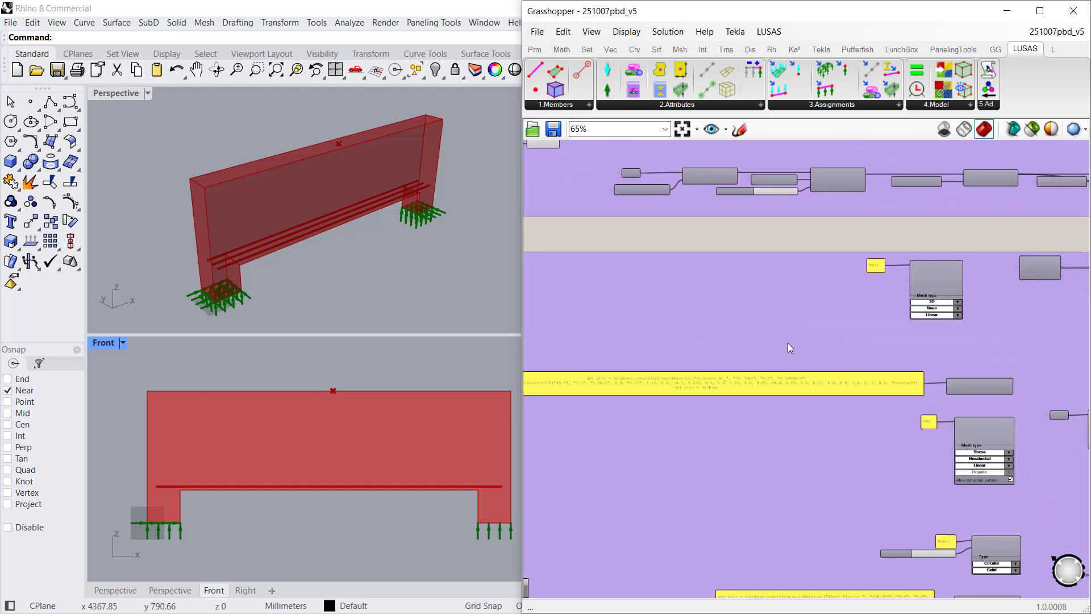
Step: Examine the Volume member component and the Brep parameter that supplies its geometry
{"action": "right_click_drag", "start_coordinate": [889, 332], "coordinate": [713, 340]}
{"action": "scroll", "coordinate": [876, 295], "scroll_direction": "up", "scroll_amount": 2}
{"action": "right_click_drag", "start_coordinate": [917, 395], "coordinate": [854, 288]}
{"action": "scroll", "coordinate": [875, 426], "scroll_direction": "up", "scroll_amount": 2}
{"action": "right_click_drag", "start_coordinate": [884, 453], "coordinate": [928, 426]}
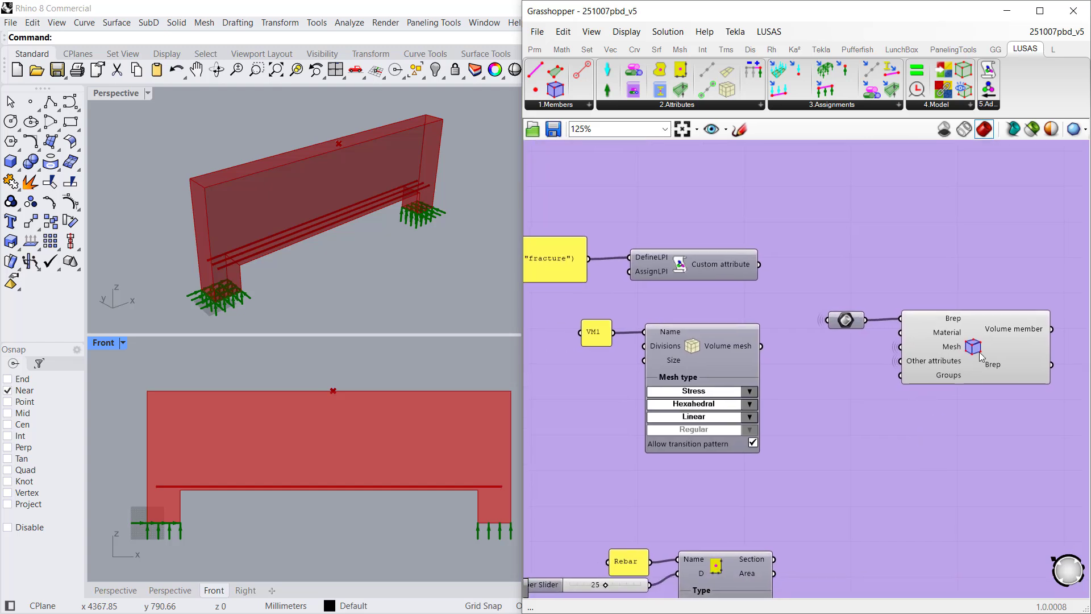
{"action": "left_click", "coordinate": [980, 354]}
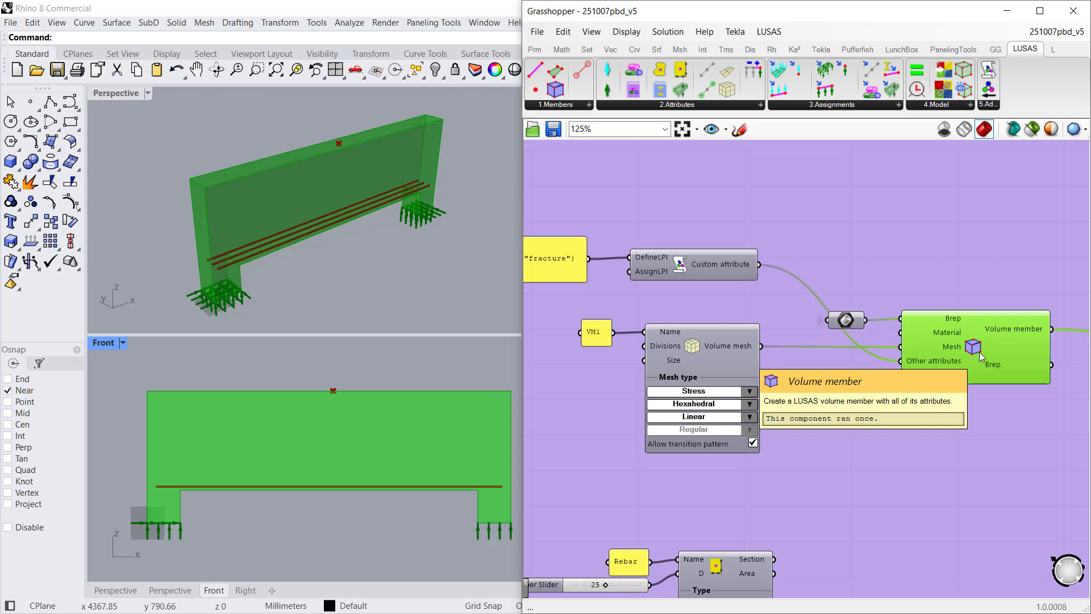
{"action": "left_click", "coordinate": [846, 321]}
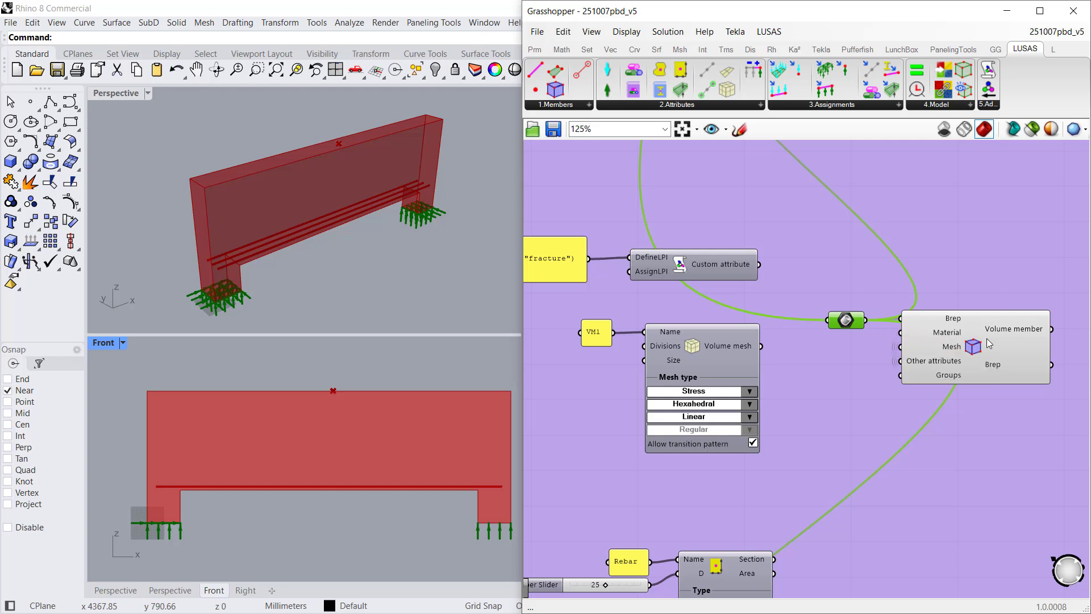
{"action": "left_click", "coordinate": [989, 343]}
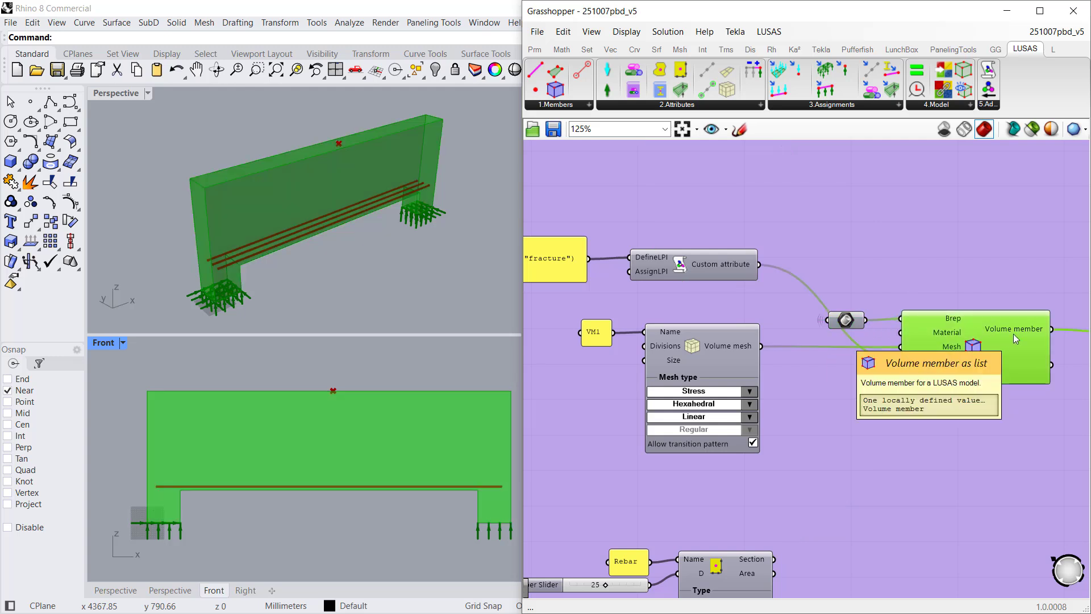
Step: Inspect the VM1 Volume mesh component and its link to the Volume member
{"action": "right_click_drag", "start_coordinate": [706, 366], "coordinate": [800, 333]}
{"action": "left_click", "coordinate": [780, 318]}
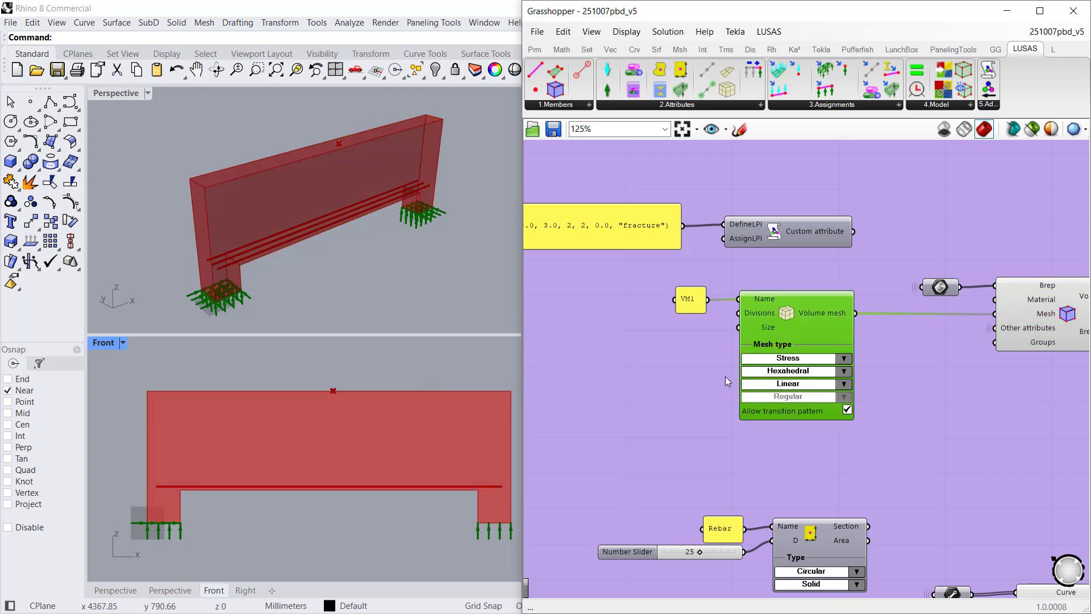
{"action": "left_click", "coordinate": [1052, 306]}
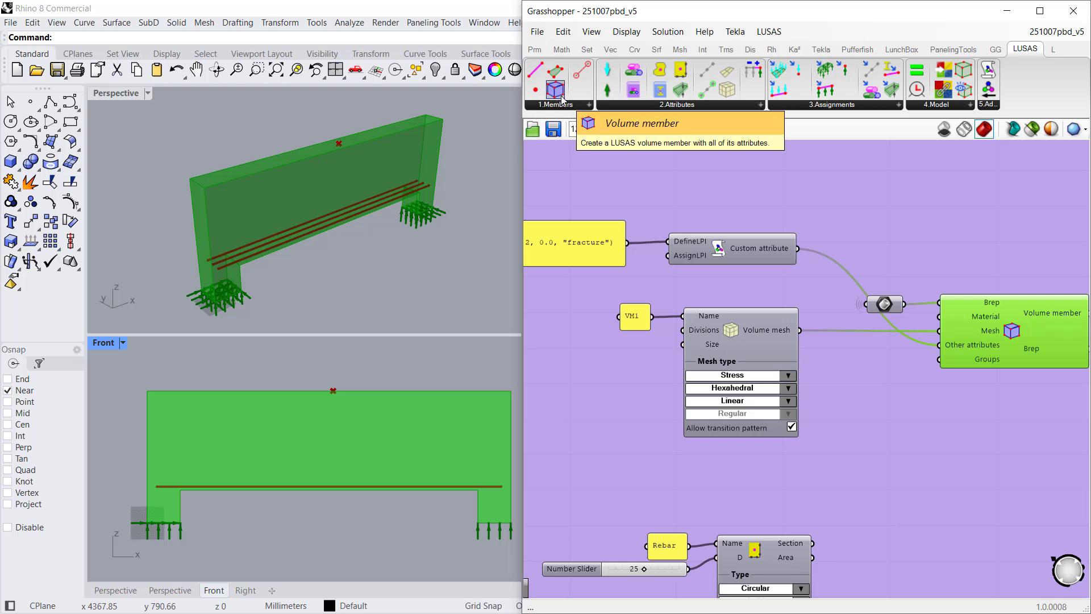
Step: Review the Concrete_NL_ material script and the Custom attribute component it feeds
{"action": "right_click_drag", "start_coordinate": [592, 382], "coordinate": [791, 378]}
{"action": "scroll", "coordinate": [672, 384], "scroll_direction": "down", "scroll_amount": 1}
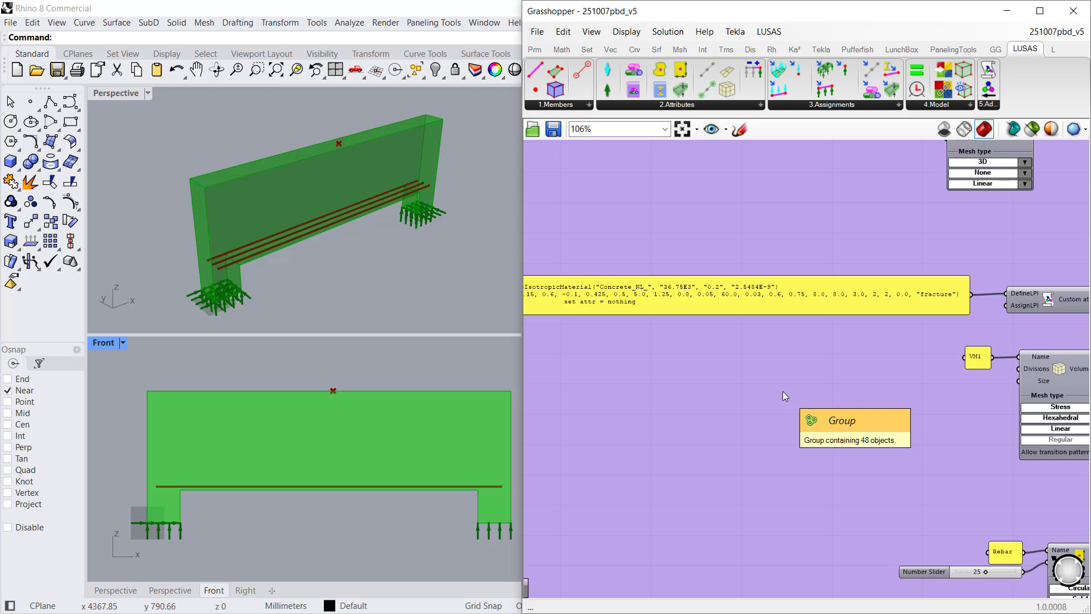
{"action": "right_click_drag", "start_coordinate": [676, 365], "coordinate": [714, 370]}
{"action": "scroll", "coordinate": [720, 368], "scroll_direction": "down", "scroll_amount": 1}
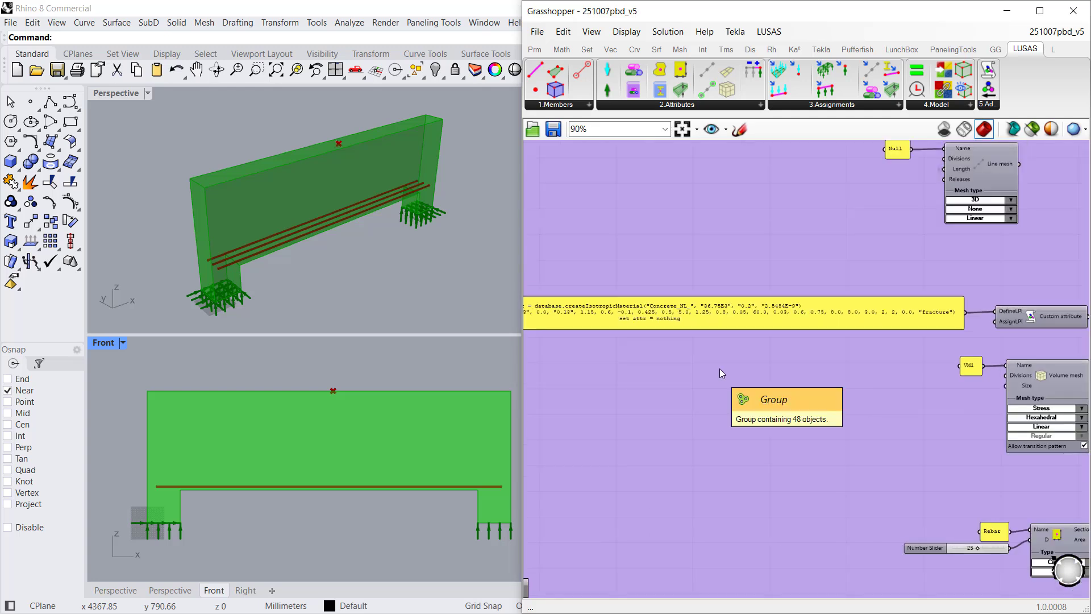
{"action": "right_click_drag", "start_coordinate": [784, 361], "coordinate": [762, 363]}
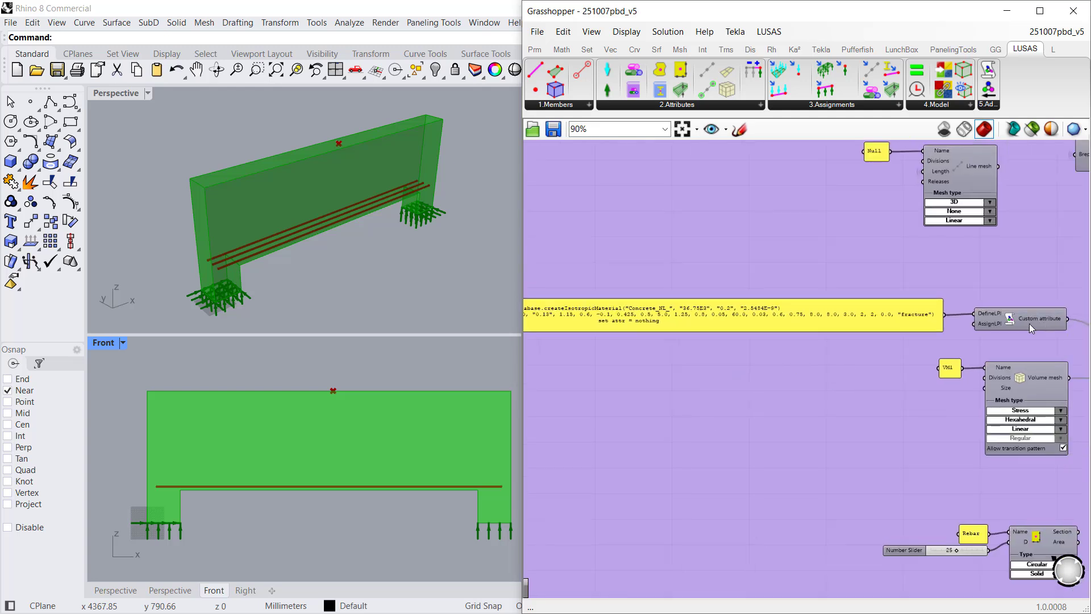
{"action": "mouse_move", "coordinate": [1040, 324]}
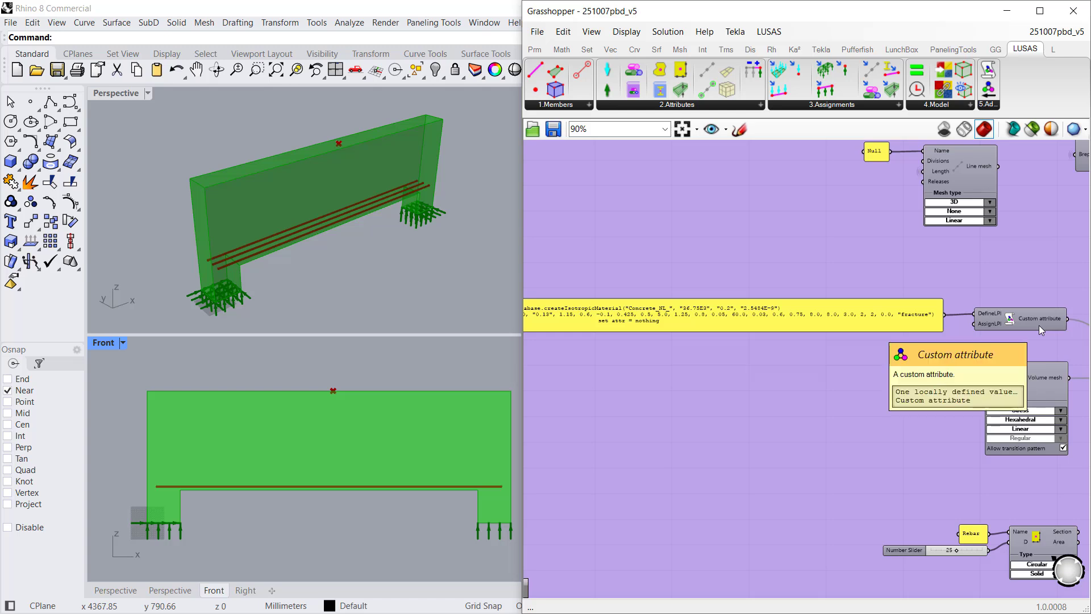
{"action": "right_click_drag", "start_coordinate": [697, 385], "coordinate": [775, 387]}
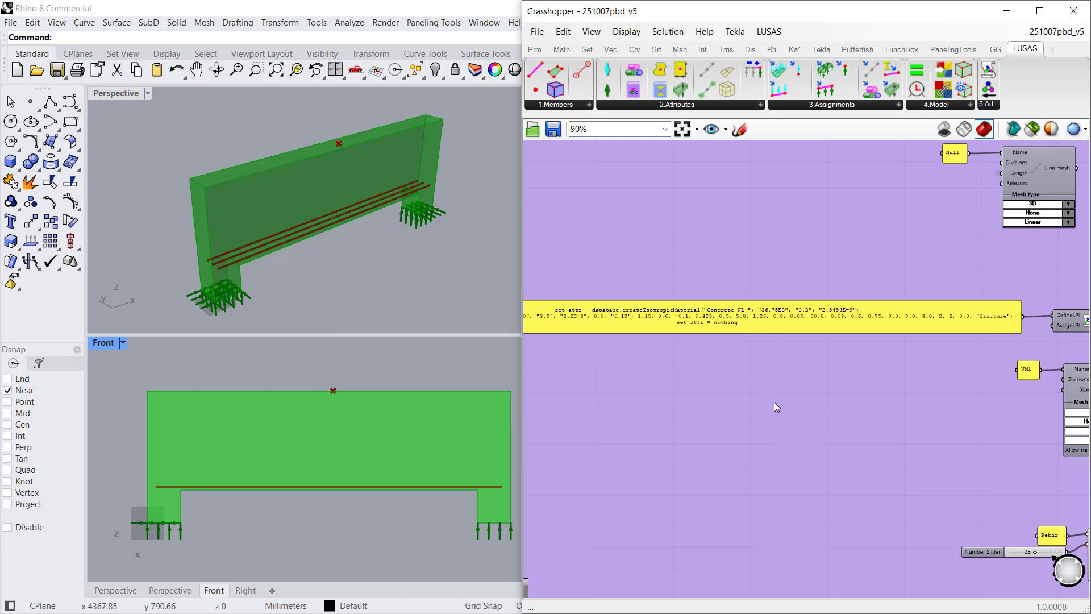
Step: Examine the rebar Line member component and the section and custom attributes connected to it
{"action": "right_click_drag", "start_coordinate": [886, 449], "coordinate": [531, 244]}
{"action": "left_click", "coordinate": [928, 362]}
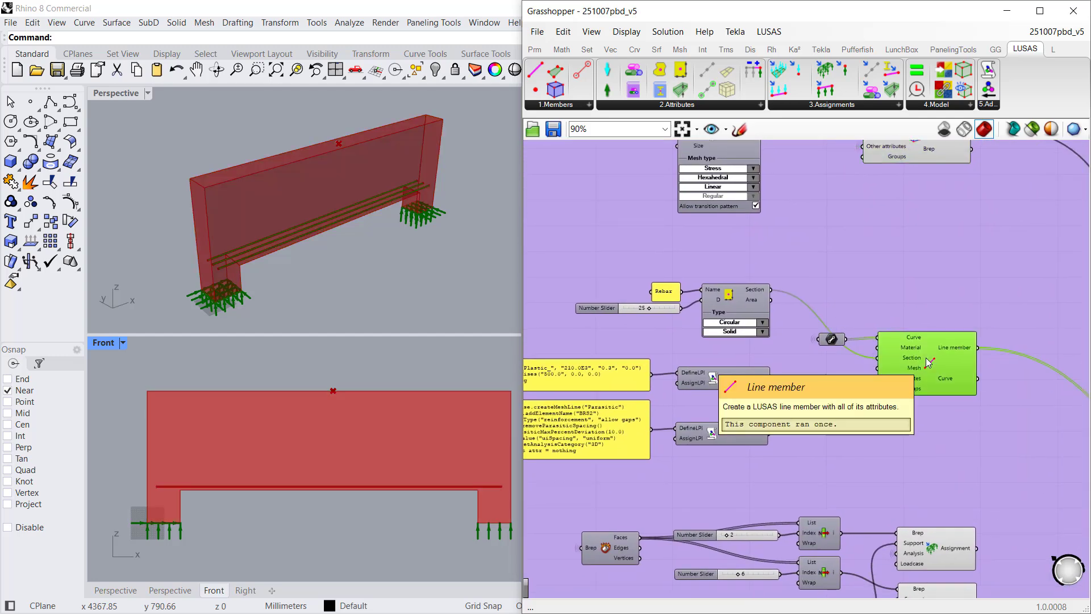
{"action": "scroll", "coordinate": [916, 401], "scroll_direction": "up", "scroll_amount": 1}
{"action": "right_click_drag", "start_coordinate": [899, 422], "coordinate": [984, 407]}
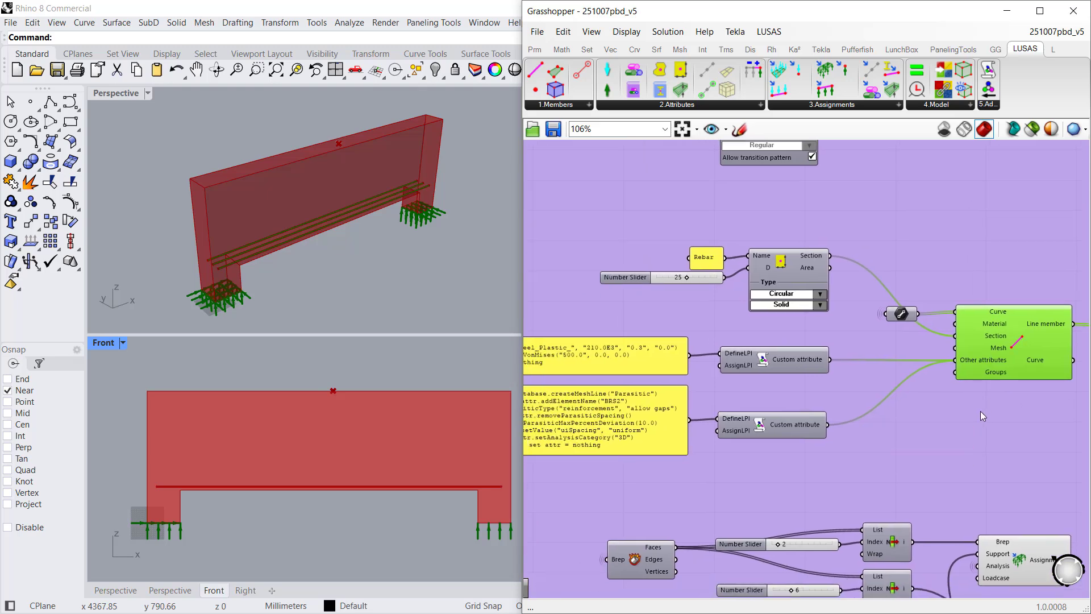
Step: Inspect the Parasitic line mesh script and its Custom attribute component for the rebar
{"action": "right_click_drag", "start_coordinate": [908, 425], "coordinate": [962, 425]}
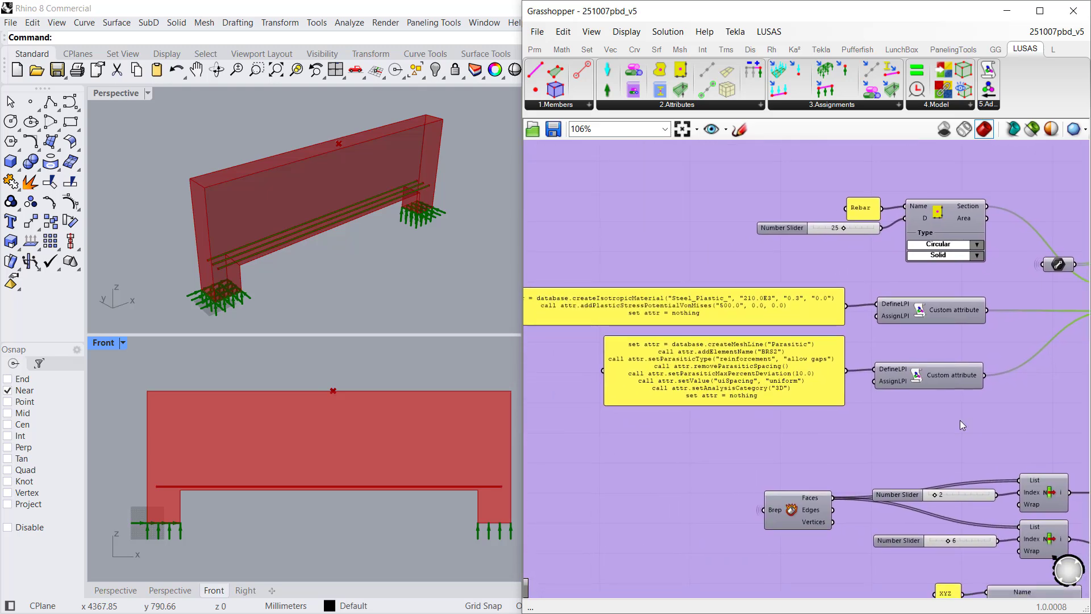
{"action": "left_click", "coordinate": [922, 383]}
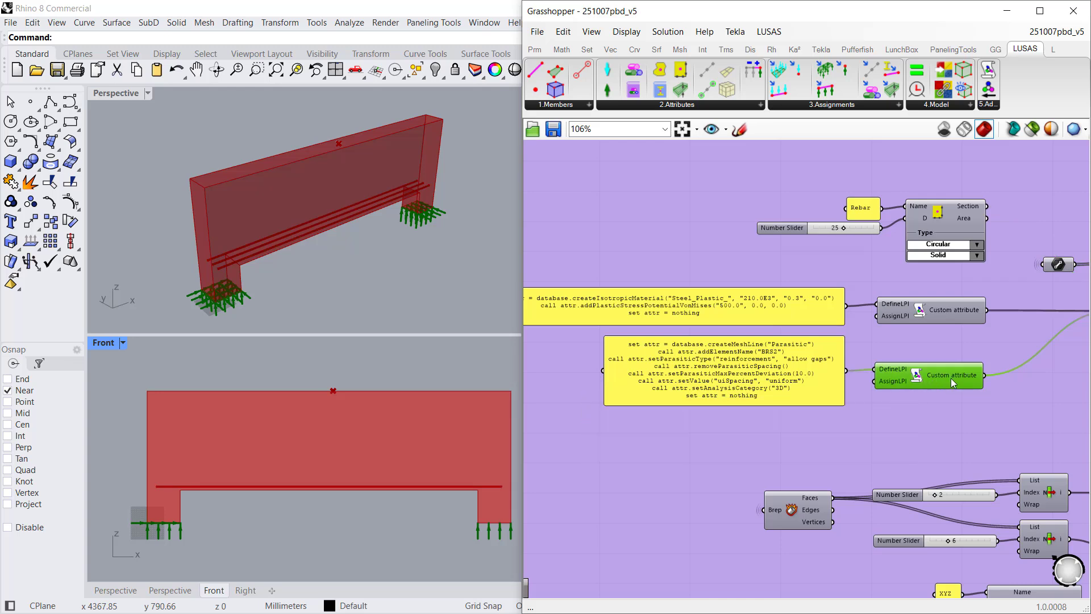
{"action": "left_click", "coordinate": [775, 374]}
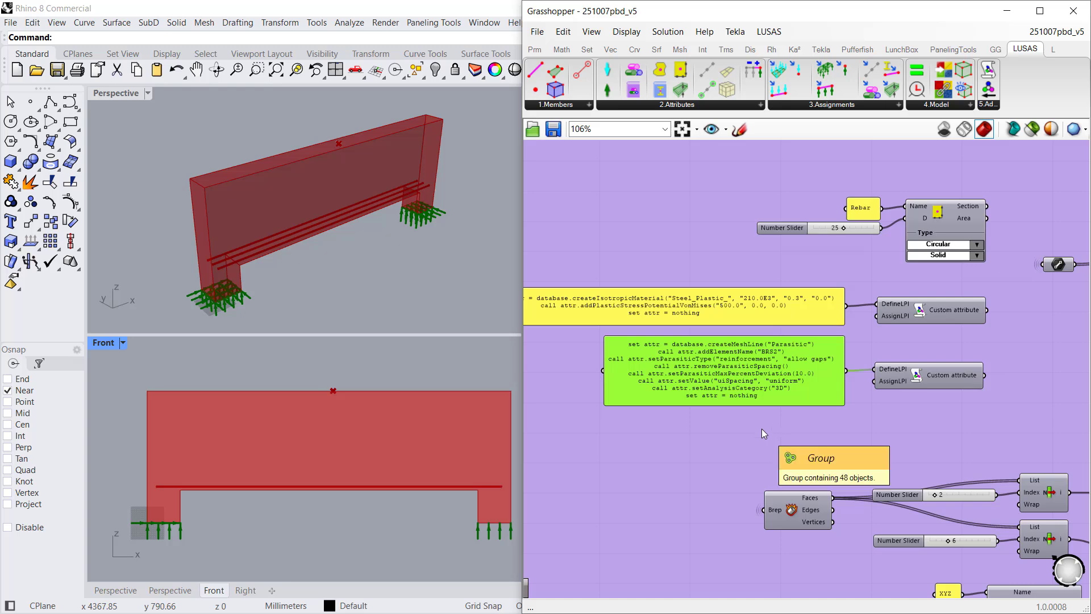
Step: Check the two support Assignment components that apply the XYZ and YZ supports to the beam faces
{"action": "right_click_drag", "start_coordinate": [762, 439], "coordinate": [570, 251]}
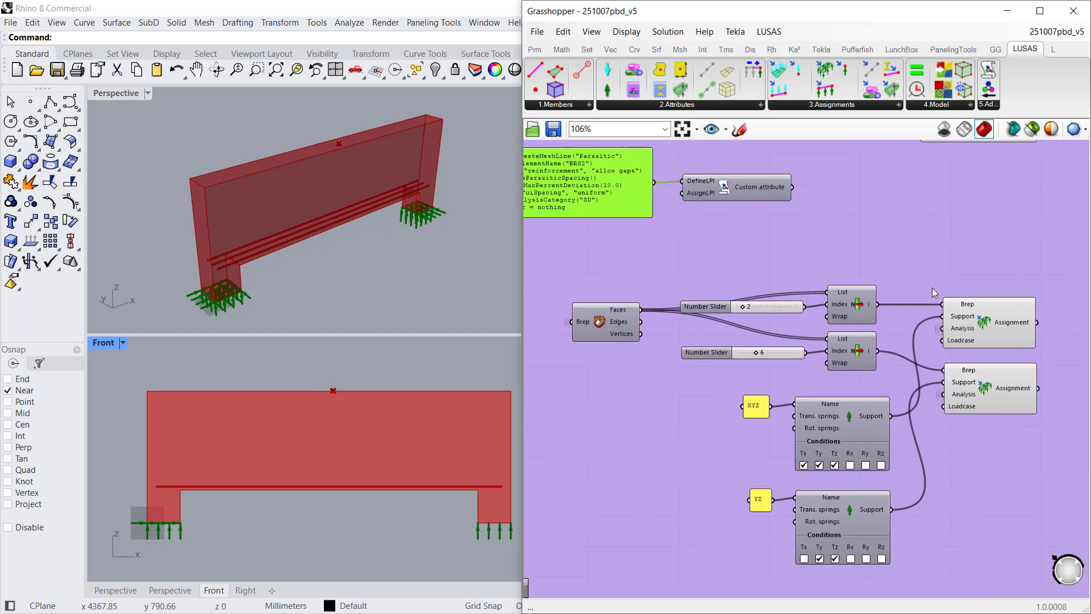
{"action": "left_click", "coordinate": [1003, 321]}
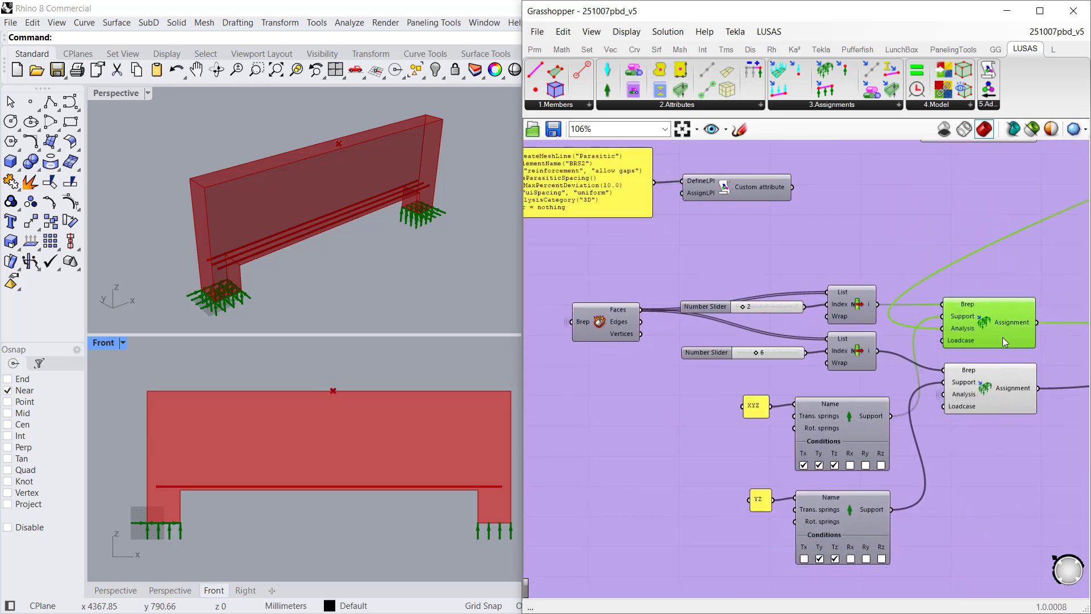
{"action": "left_click", "coordinate": [1001, 397]}
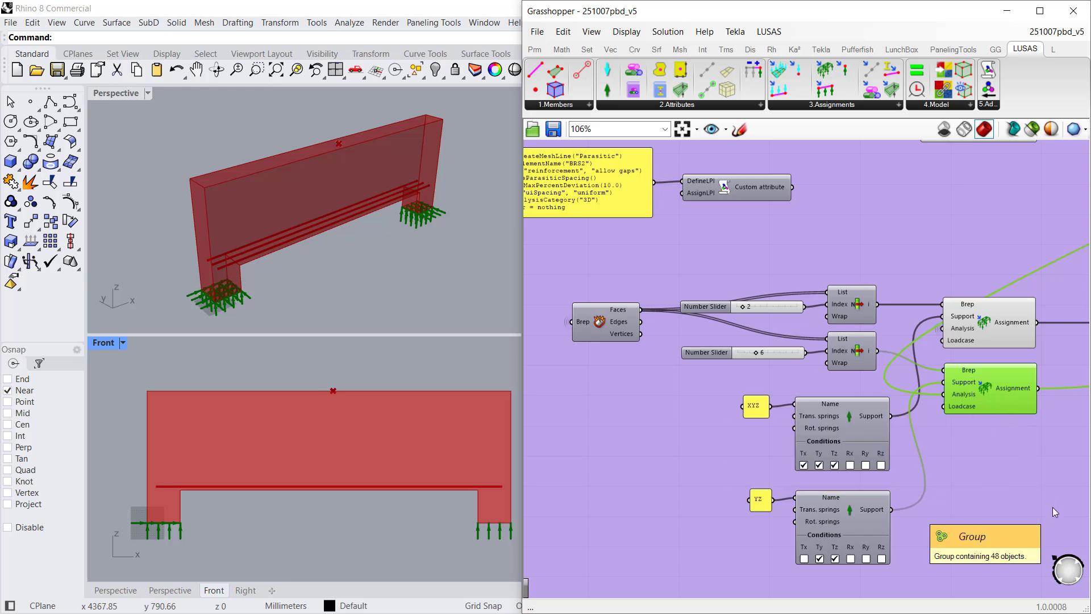
Step: Examine the loading Point member and the scripts defining and assigning the discrete patch load Pch1_
{"action": "right_click_drag", "start_coordinate": [1042, 531], "coordinate": [1054, 198]}
{"action": "left_click", "coordinate": [1020, 262]}
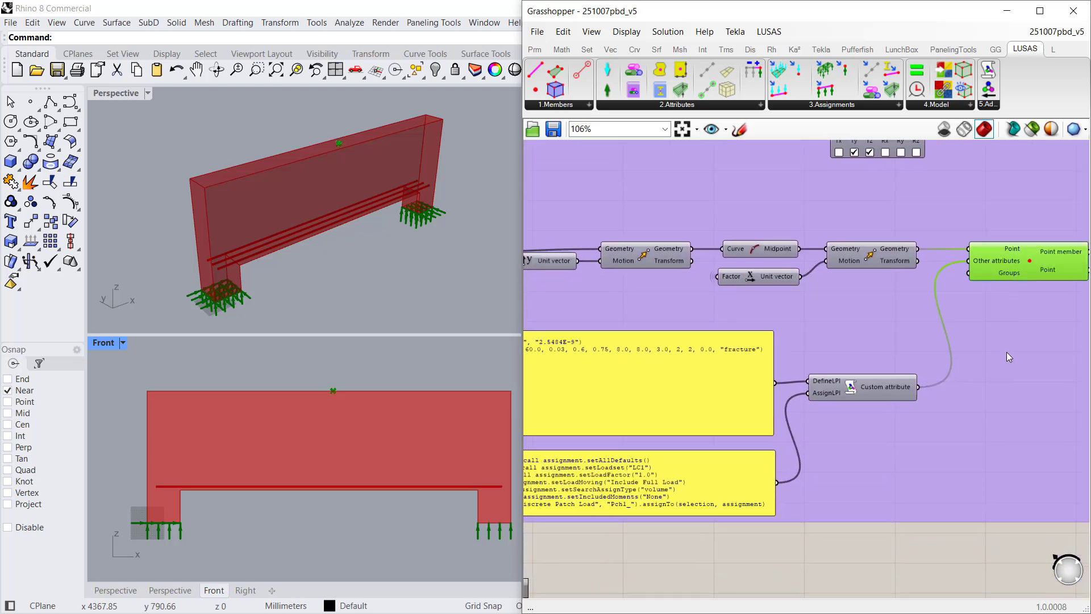
{"action": "right_click_drag", "start_coordinate": [943, 463], "coordinate": [1019, 447]}
{"action": "scroll", "coordinate": [1017, 443], "scroll_direction": "down", "scroll_amount": 2}
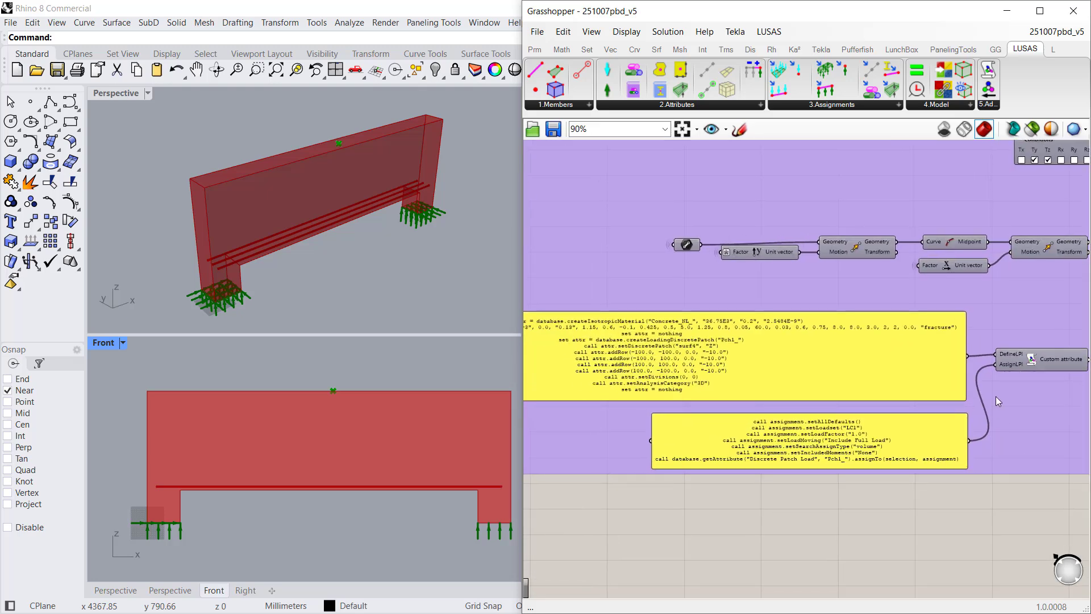
Step: Review the final Model component together with the Linked model and model visualisation components it feeds
{"action": "right_click_drag", "start_coordinate": [996, 396], "coordinate": [758, 442]}
{"action": "right_click_drag", "start_coordinate": [945, 358], "coordinate": [732, 470]}
{"action": "right_click_drag", "start_coordinate": [902, 360], "coordinate": [786, 468]}
{"action": "scroll", "coordinate": [913, 297], "scroll_direction": "up", "scroll_amount": 2}
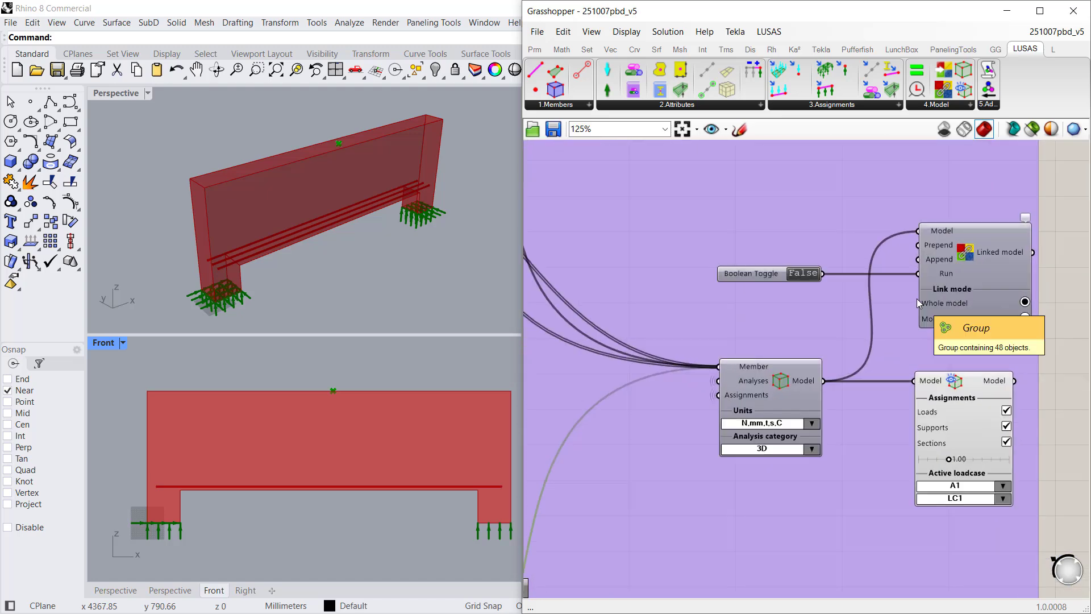
{"action": "scroll", "coordinate": [834, 308], "scroll_direction": "up", "scroll_amount": 1}
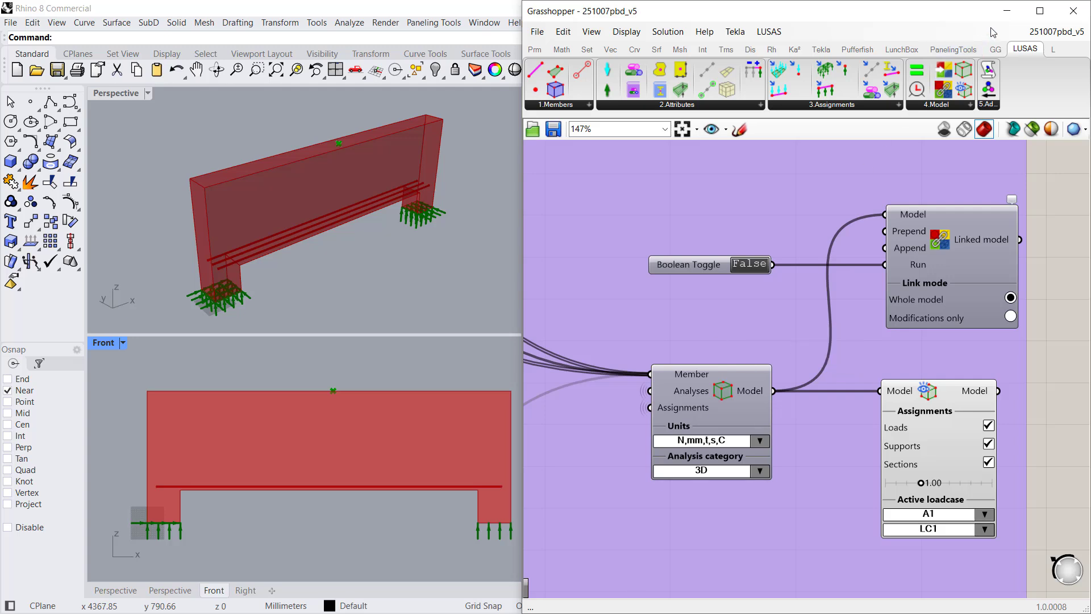
Step: Switch to the LUSAS results model and review its attributes and the nonlinear load increments of its analysis
{"action": "left_click", "coordinate": [1006, 13]}
{"action": "left_click", "coordinate": [1006, 13]}
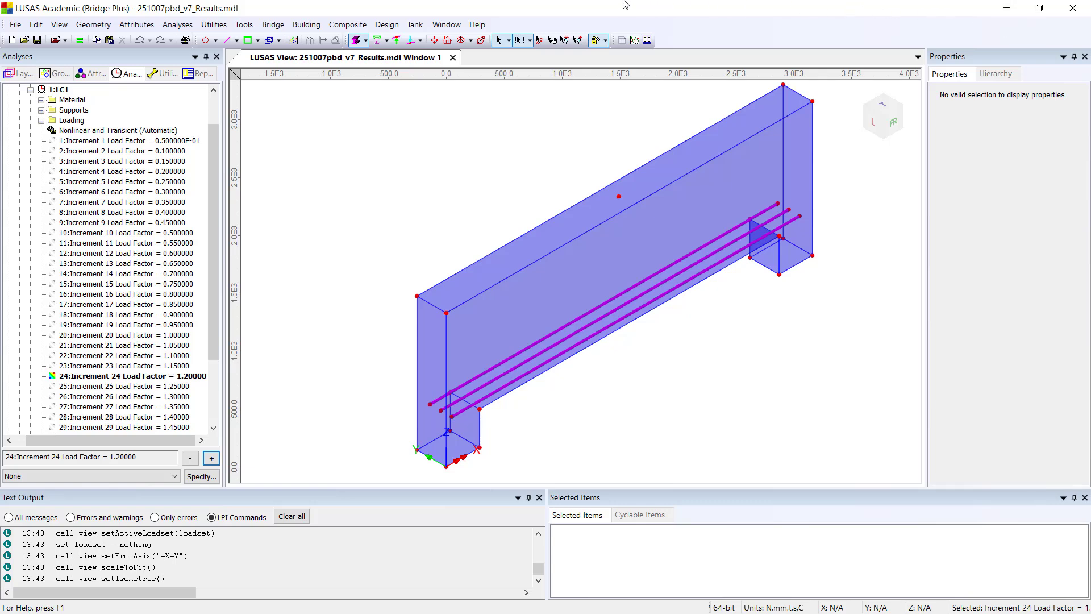
{"action": "left_click", "coordinate": [83, 79]}
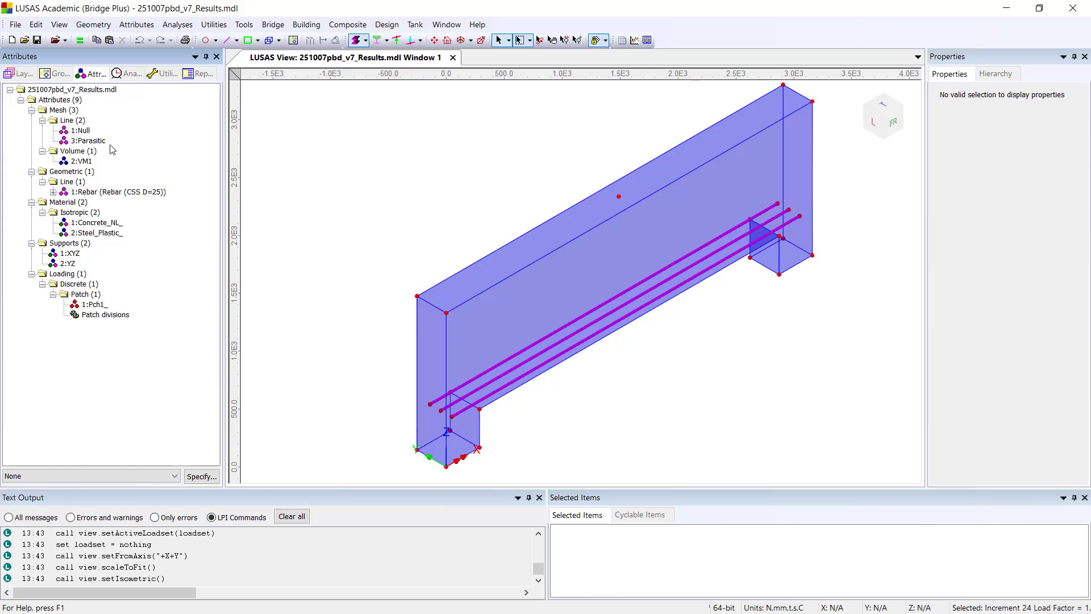
{"action": "left_click", "coordinate": [128, 74]}
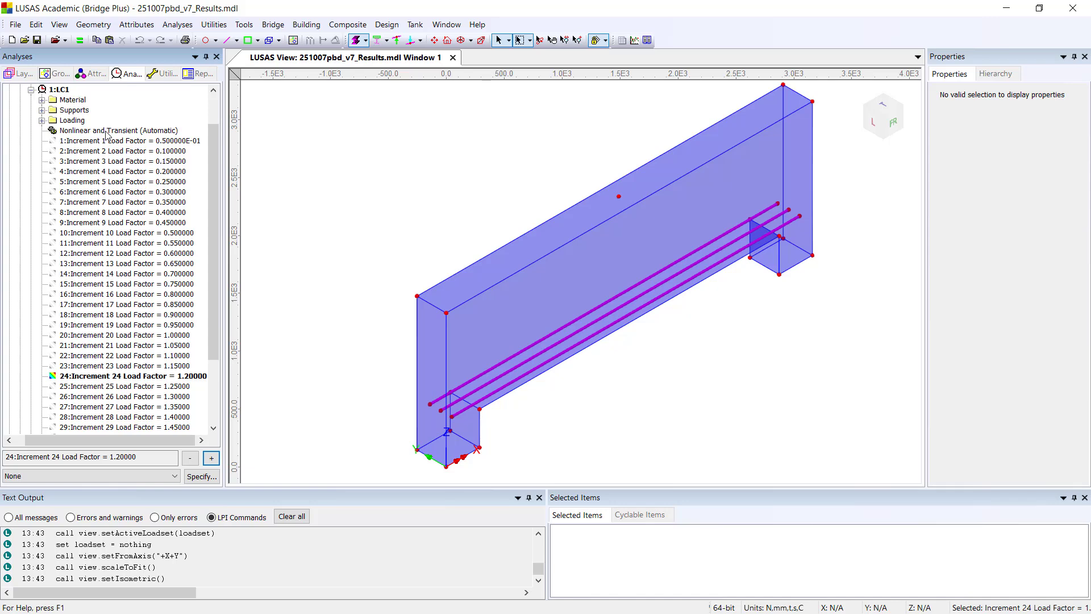
Step: Show Graph1 and examine the total load factor plotted against resultant displacement
{"action": "left_click", "coordinate": [164, 74]}
{"action": "right_click", "coordinate": [100, 120]}
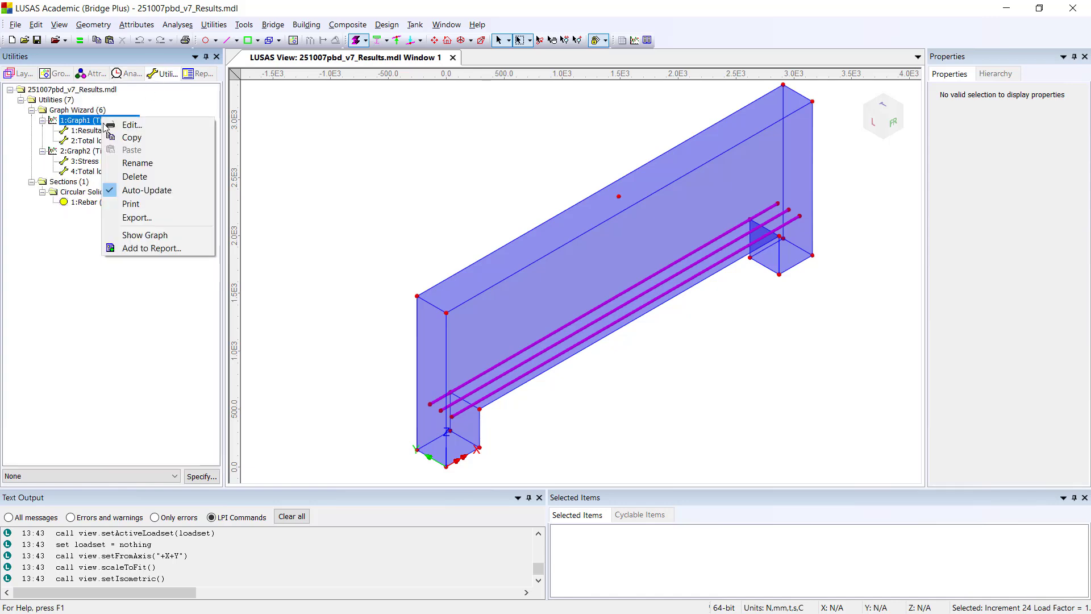
{"action": "left_click", "coordinate": [115, 236]}
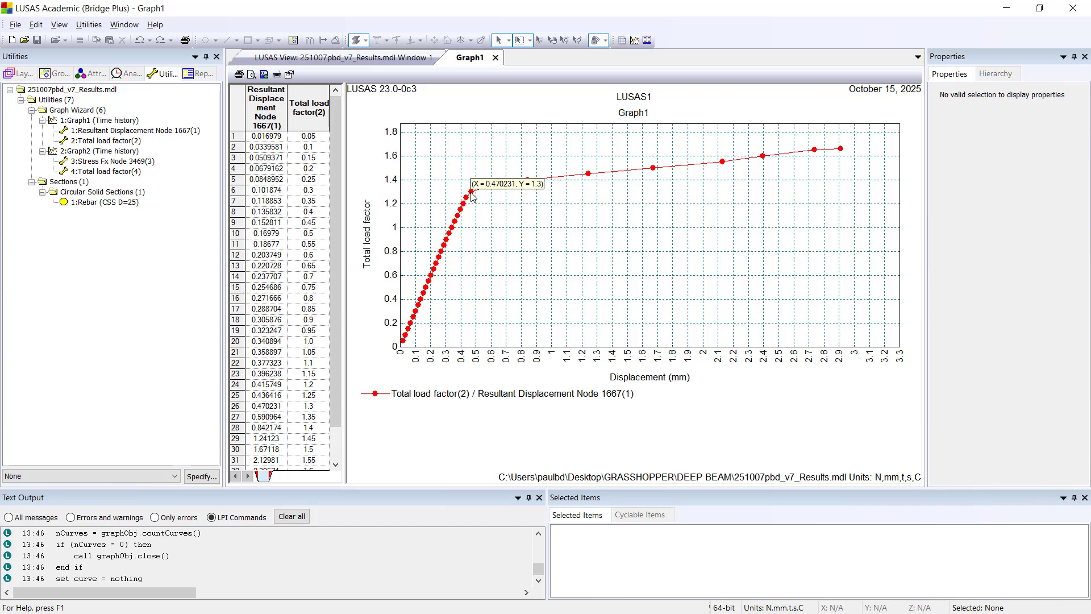
Step: Return to the model window, view the beam from the front and make Increment 26 (load factor 1.30000) active
{"action": "left_click", "coordinate": [341, 64]}
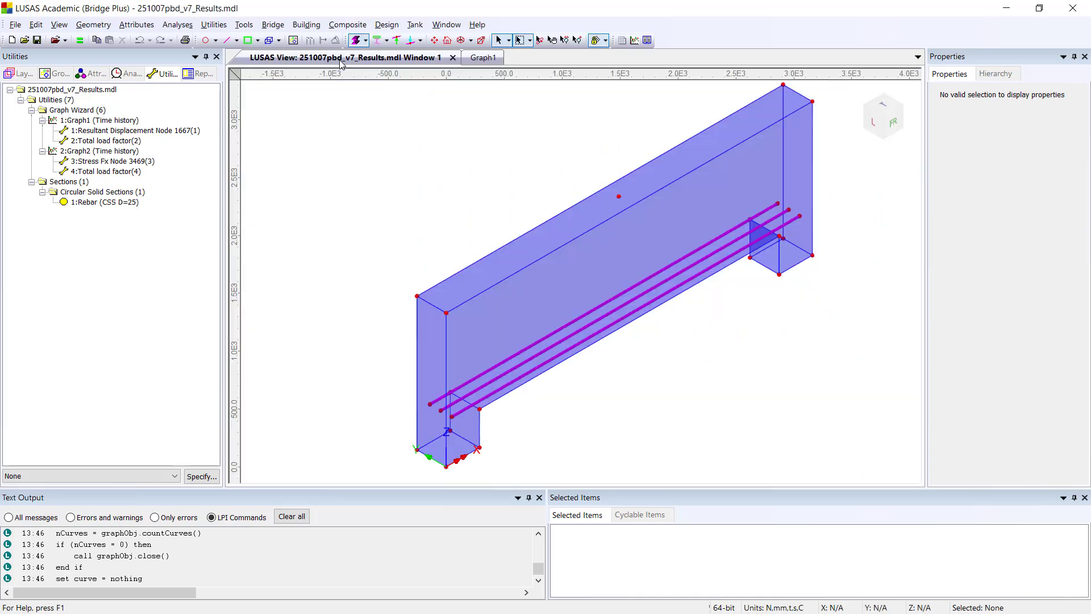
{"action": "left_click", "coordinate": [895, 124]}
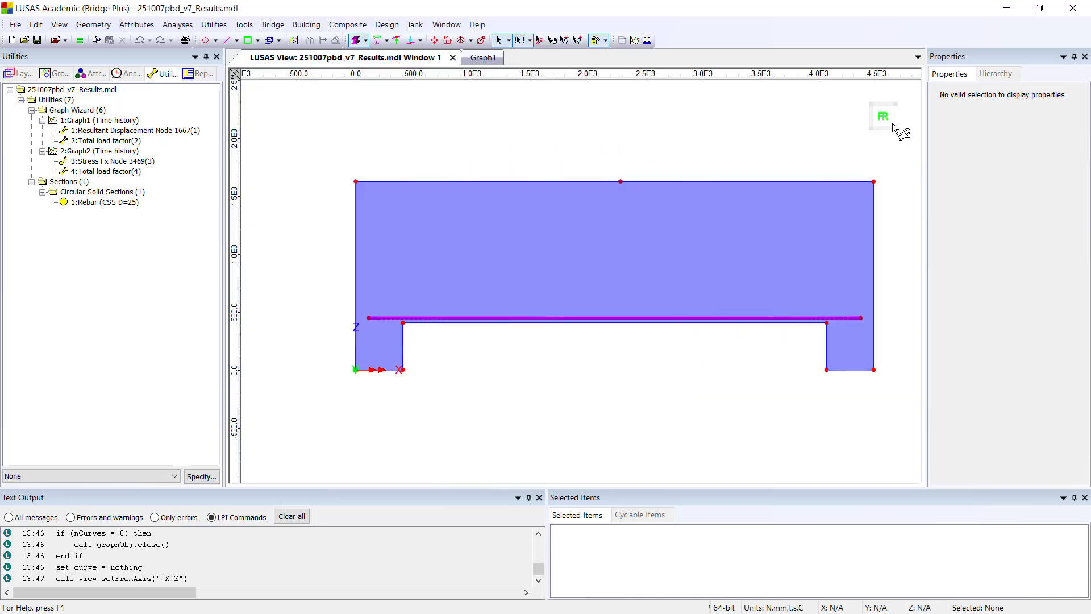
{"action": "left_click", "coordinate": [125, 74]}
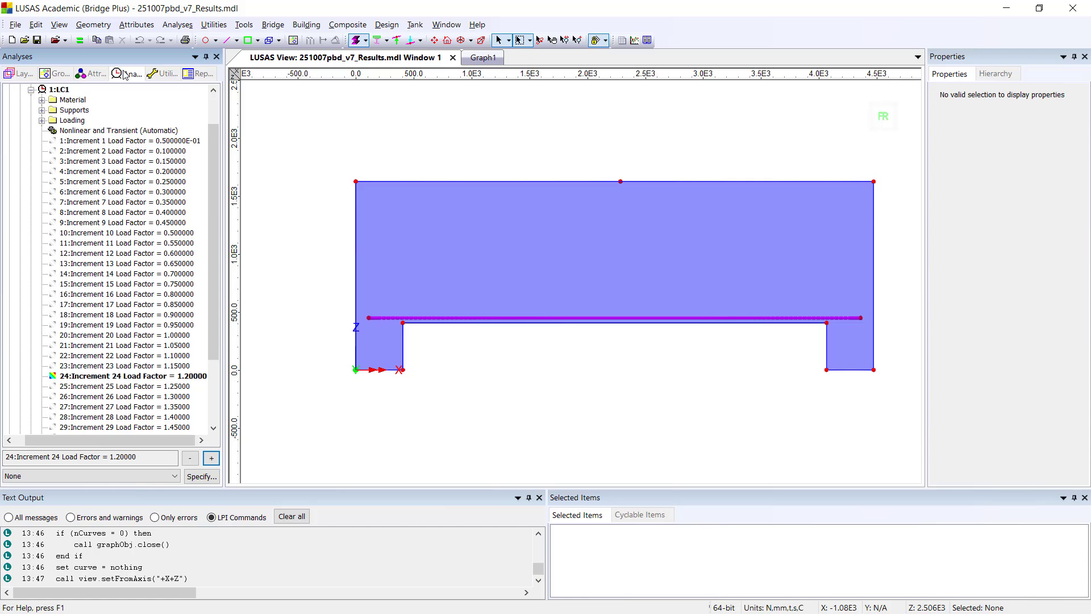
{"action": "left_click", "coordinate": [211, 459]}
{"action": "left_click", "coordinate": [212, 459]}
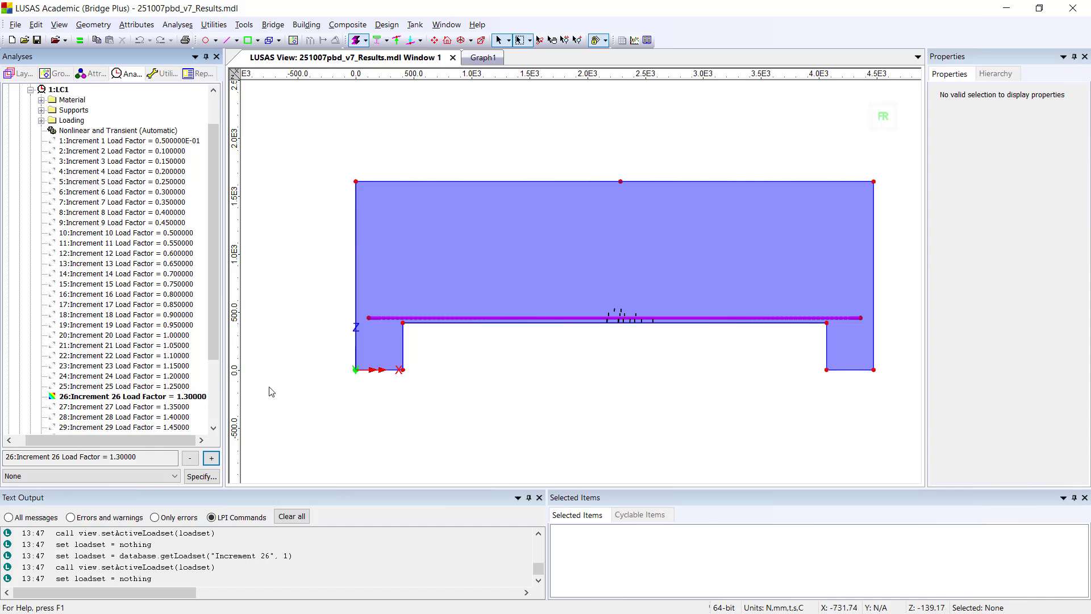
Step: Advance the active load increment one at a time up to Increment 32 (load factor 1.60000), examining the crack pattern in the beam
{"action": "left_click", "coordinate": [212, 460]}
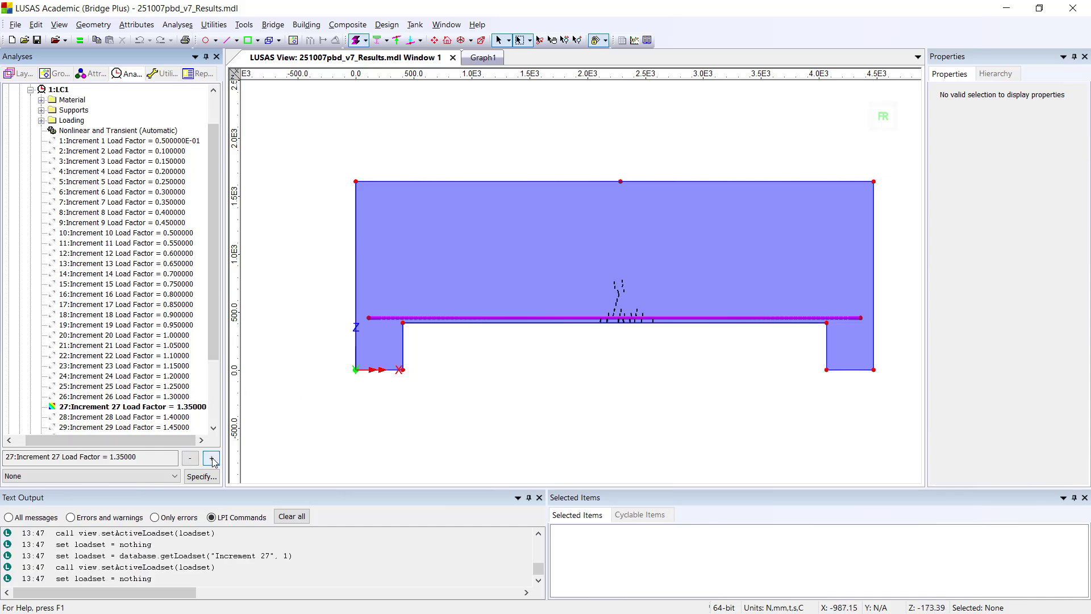
{"action": "left_click", "coordinate": [212, 461]}
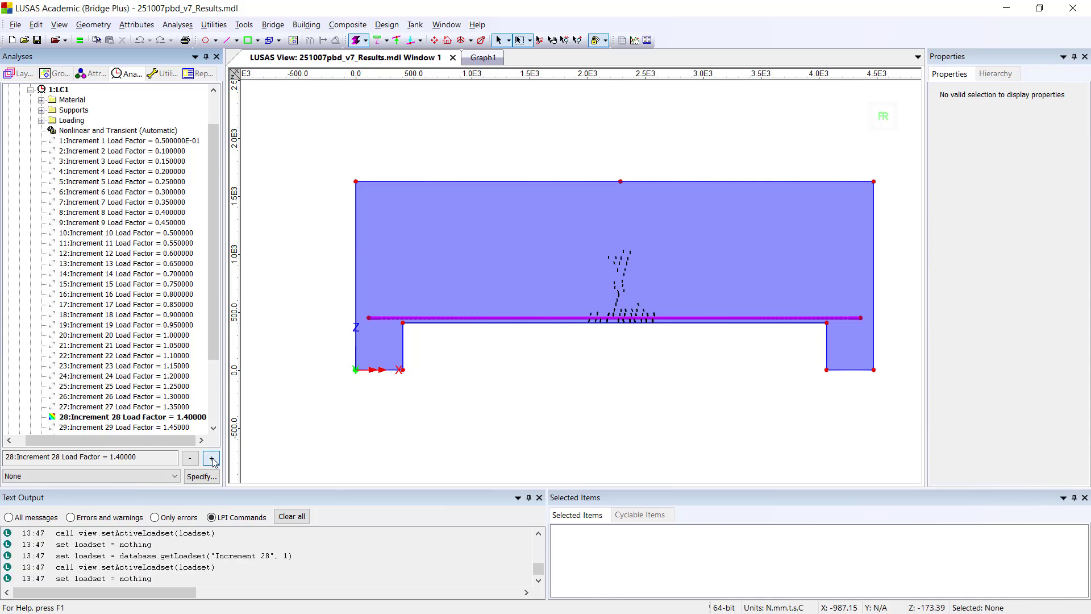
{"action": "left_click", "coordinate": [211, 460]}
{"action": "left_click", "coordinate": [211, 460]}
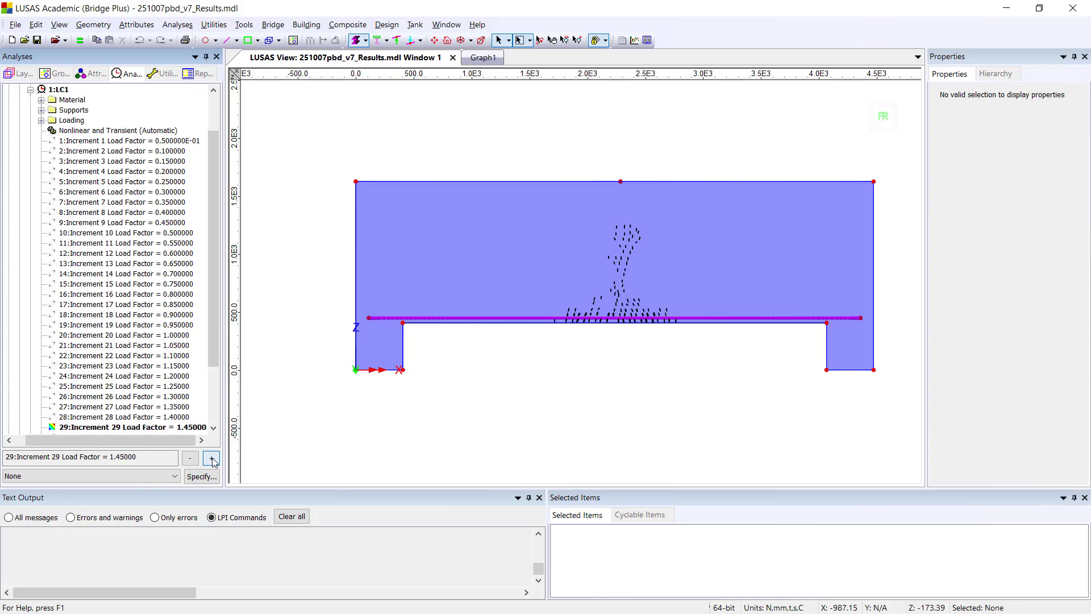
{"action": "left_click", "coordinate": [212, 460]}
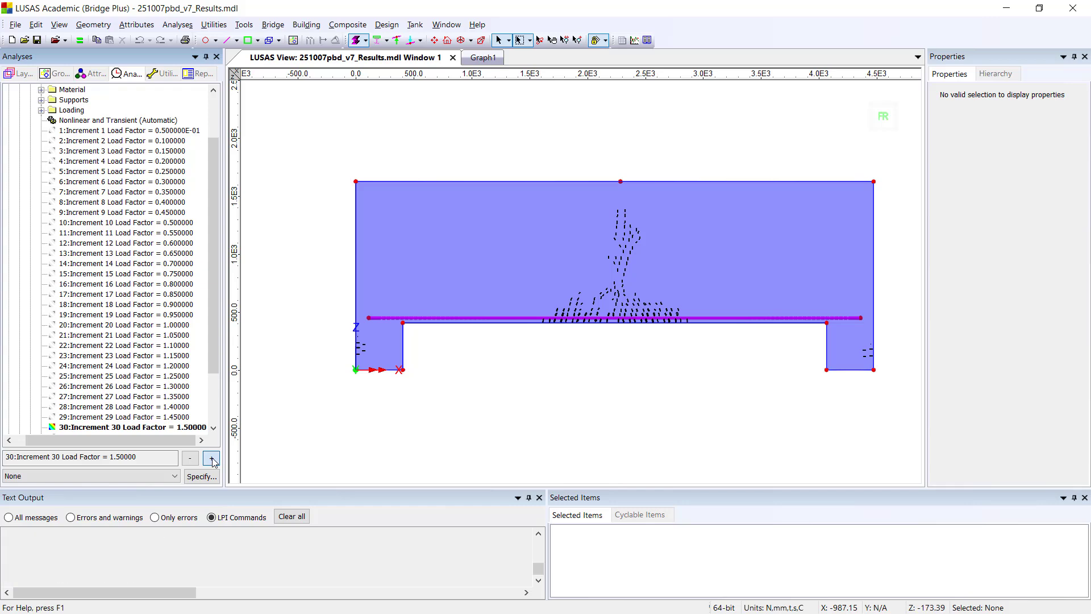
{"action": "left_click", "coordinate": [211, 460]}
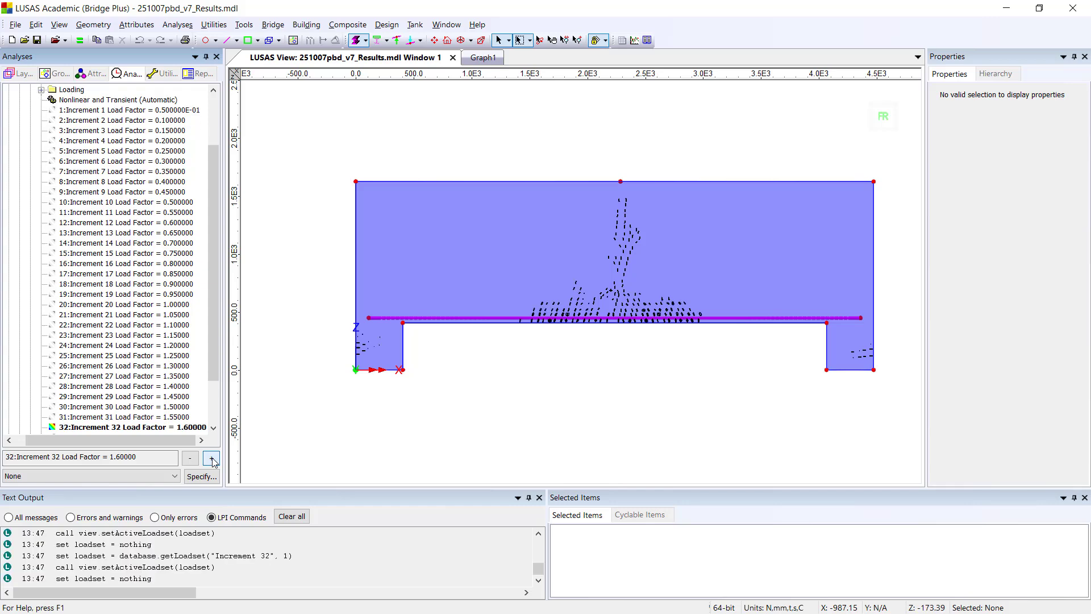
Step: Show Graph2, examine the total load factor plotted against the Fx force at node 3469, and return to the model window
{"action": "left_click", "coordinate": [164, 75]}
{"action": "right_click", "coordinate": [89, 152]}
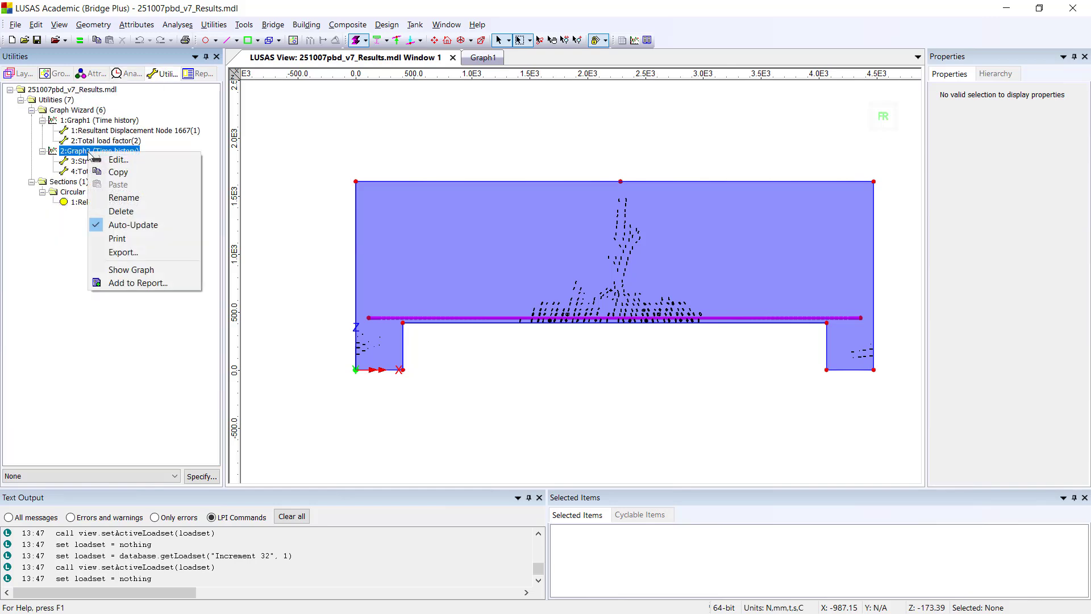
{"action": "left_click", "coordinate": [119, 272]}
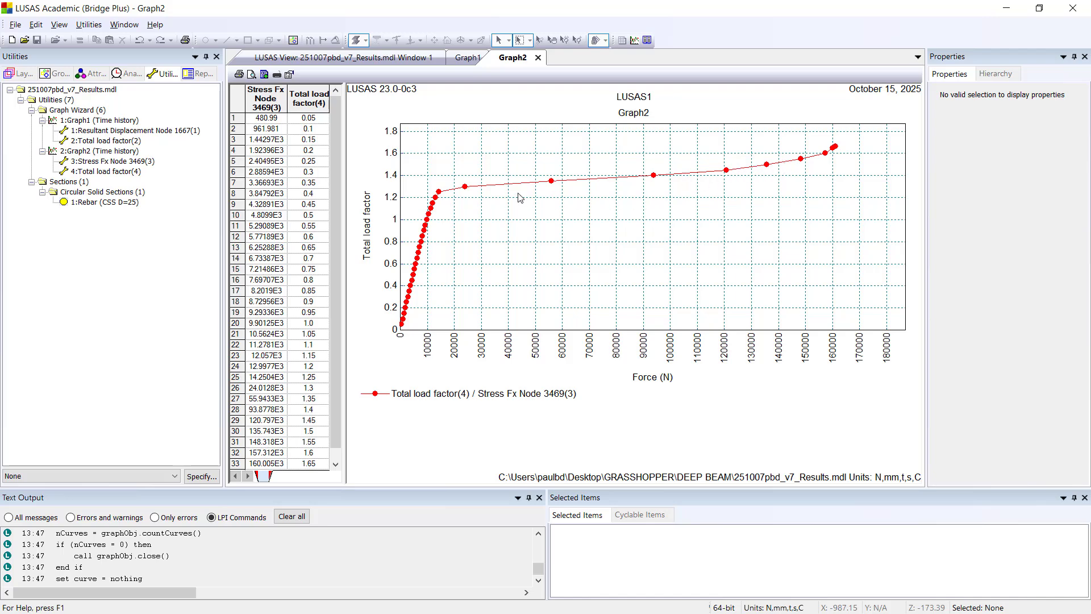
{"action": "left_click", "coordinate": [362, 63]}
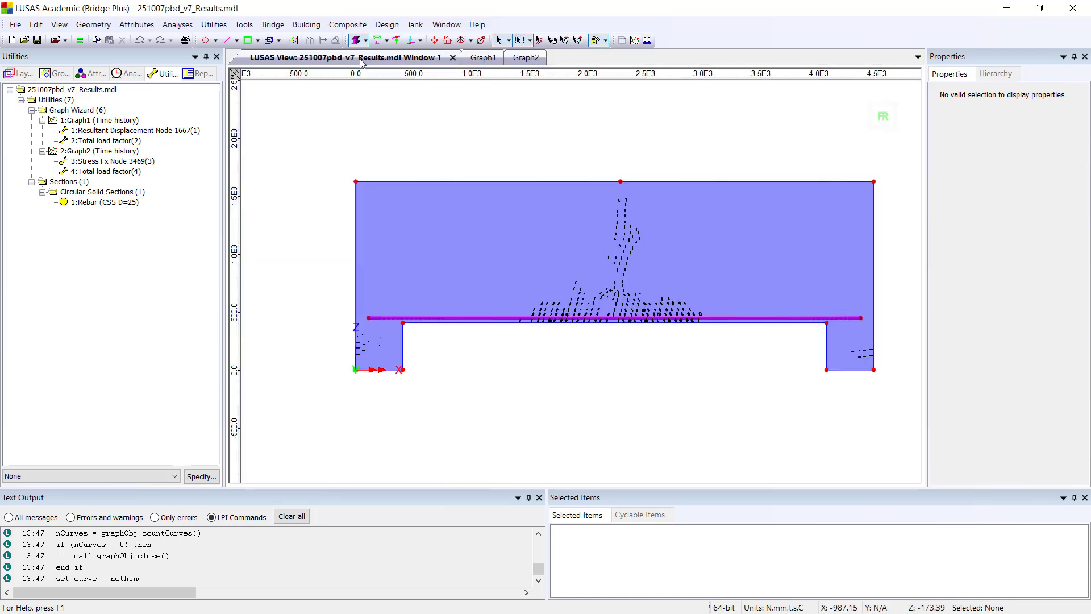